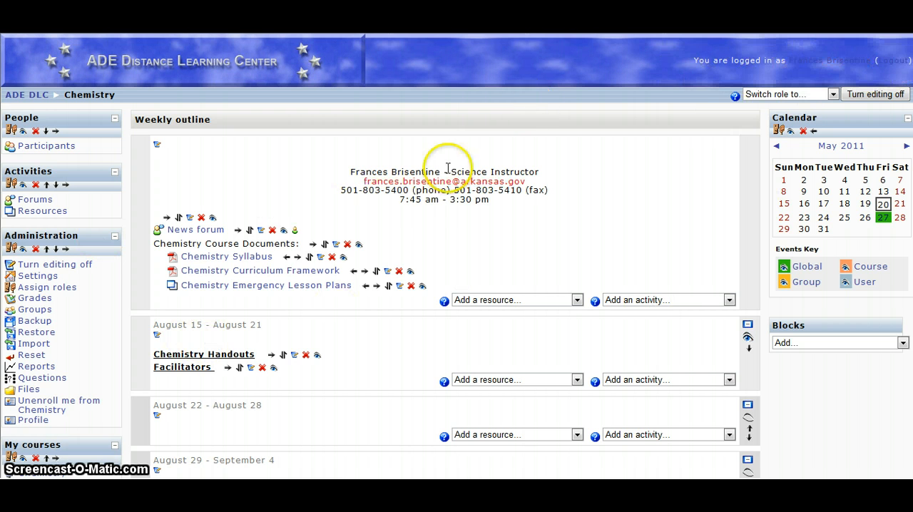
Step: Turn editing off for the Chemistry course and switch it back on
scroll(341, 198, down, 5)
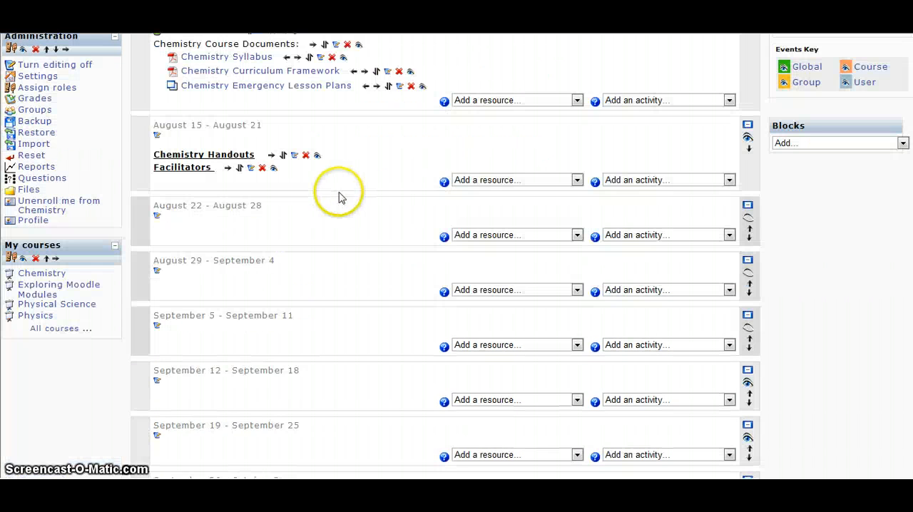
scroll(699, 114, up, 5)
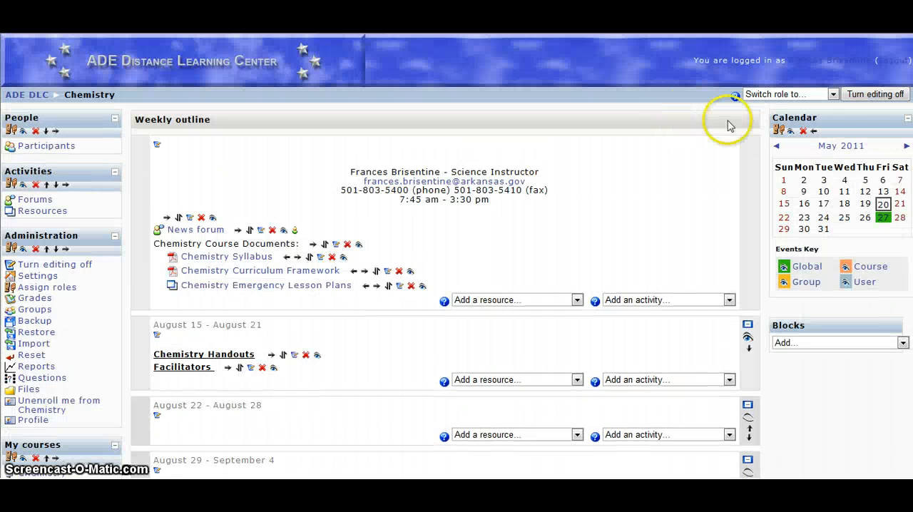
click(876, 95)
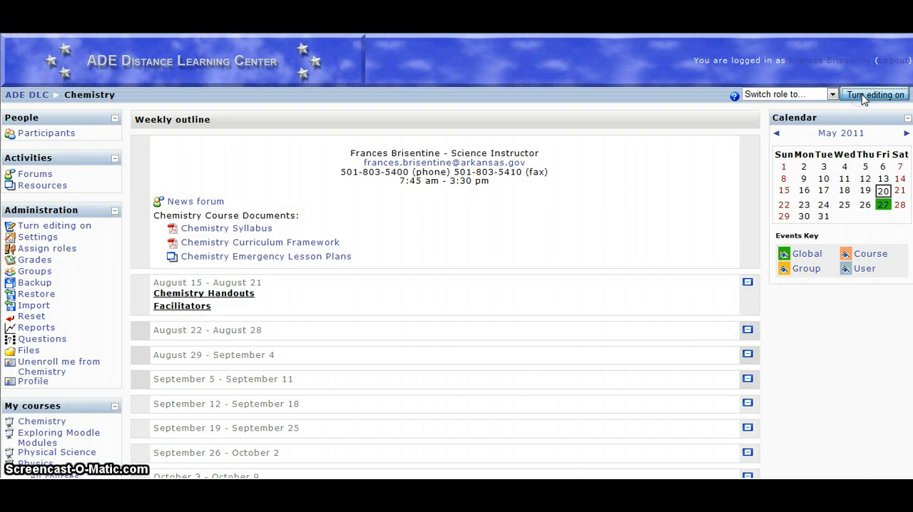
click(863, 98)
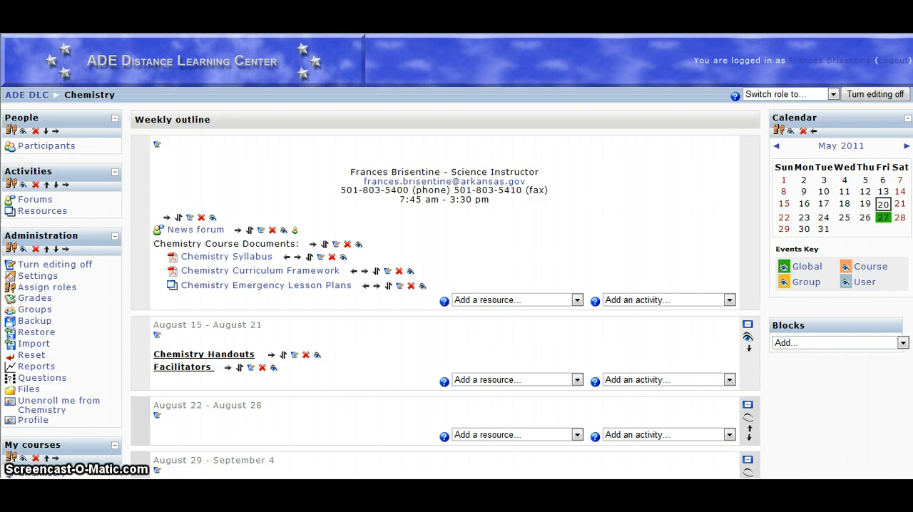
Step: Start adding a Chat activity to the introductory section of the Chemistry course, above the August 15 - August 21 week
scroll(492, 403, down, 3)
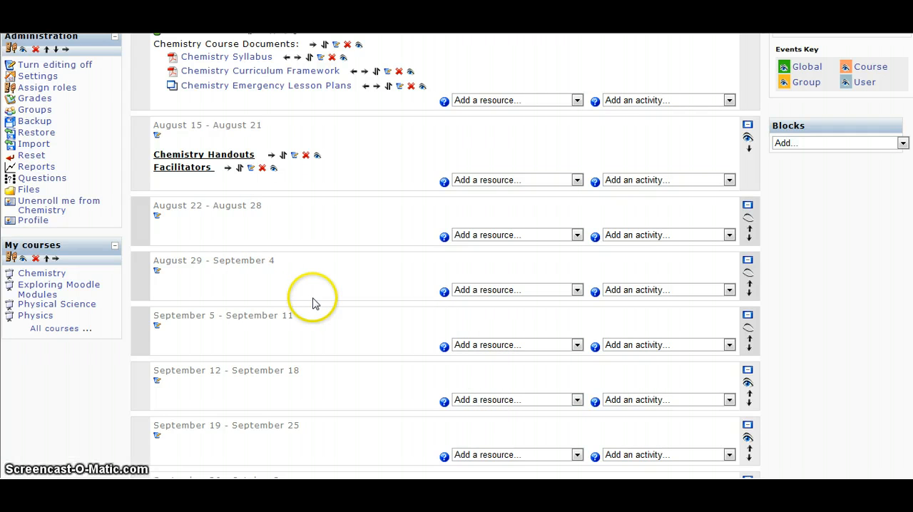
scroll(316, 305, up, 3)
scroll(320, 304, down, 3)
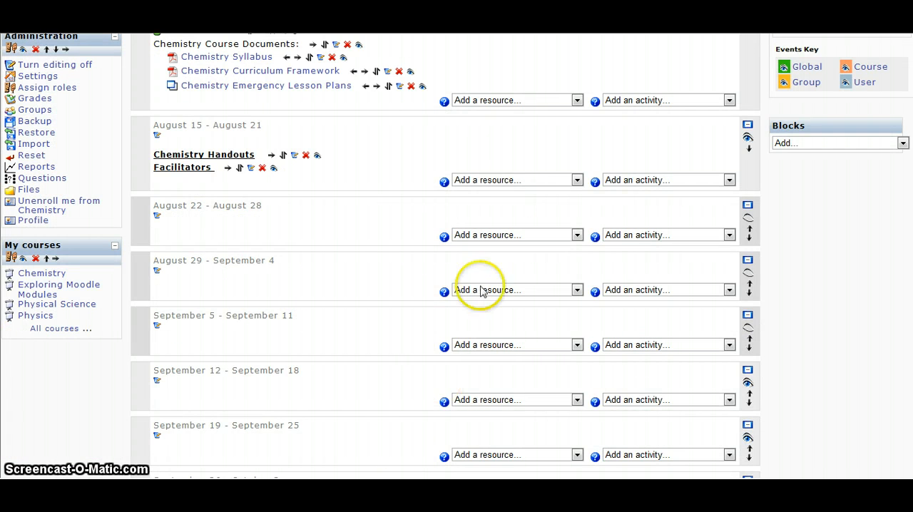
click(577, 101)
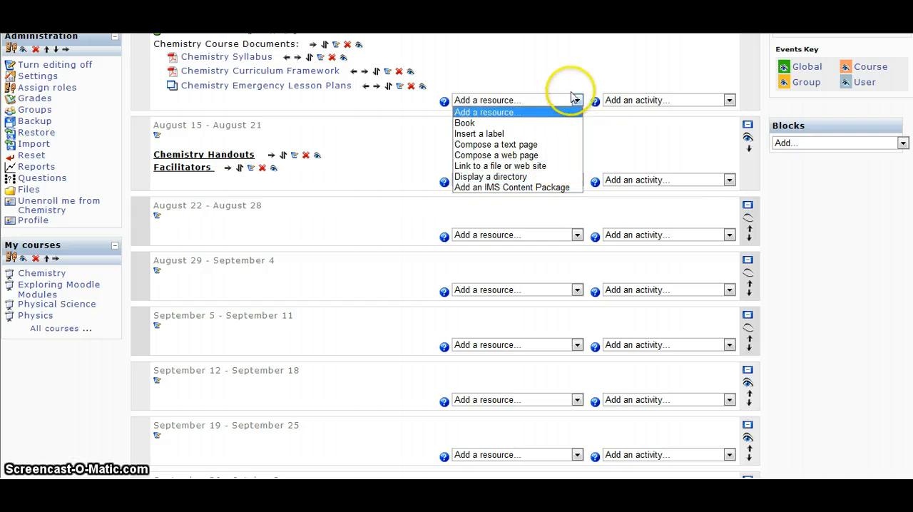
click(571, 100)
click(728, 101)
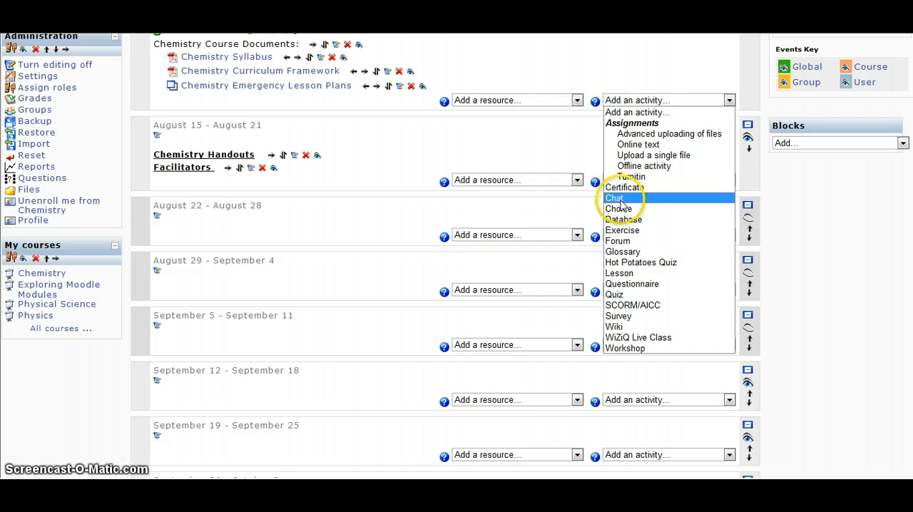
click(622, 200)
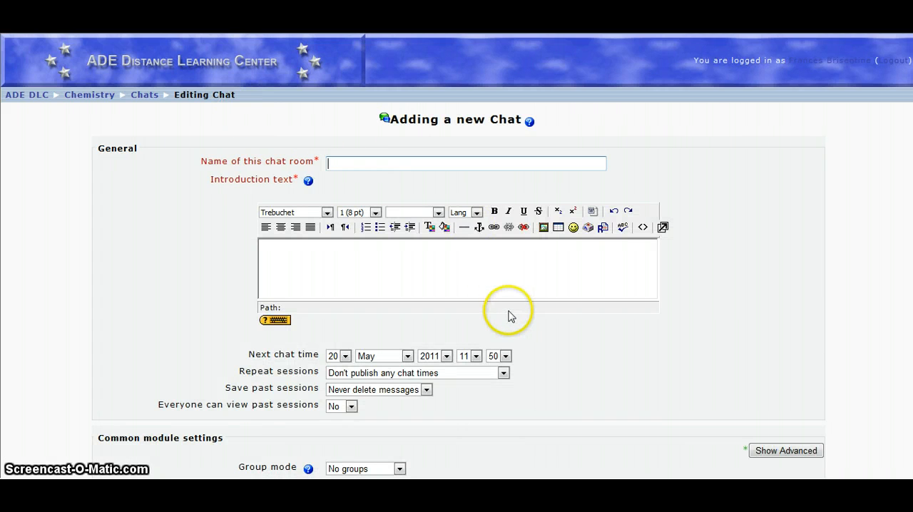
Step: Name the new chat room "Questions for Mrs. B"
scroll(508, 314, down, 2)
scroll(509, 316, down, 2)
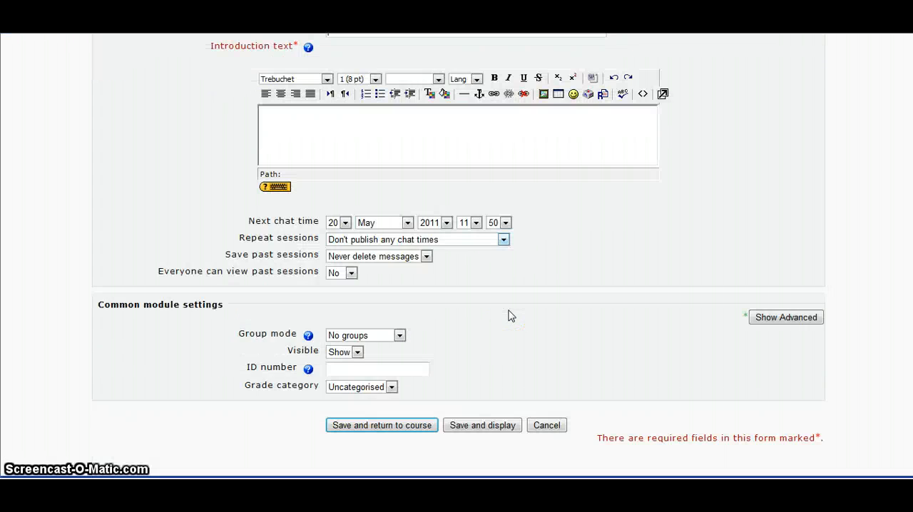
scroll(509, 316, up, 4)
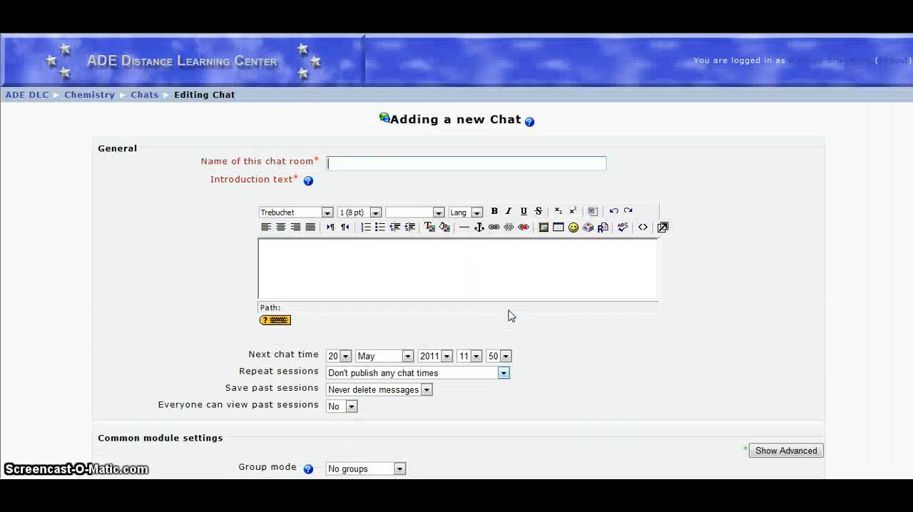
click(369, 164)
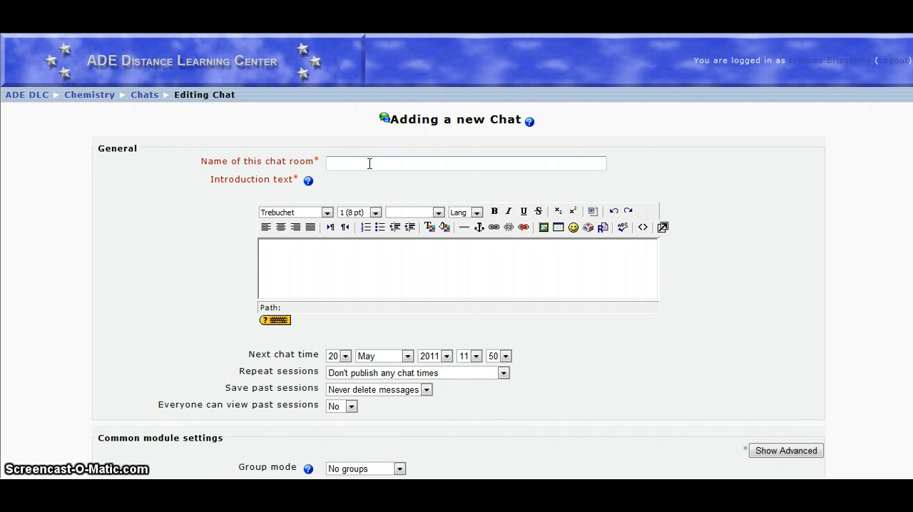
text(Questions for)
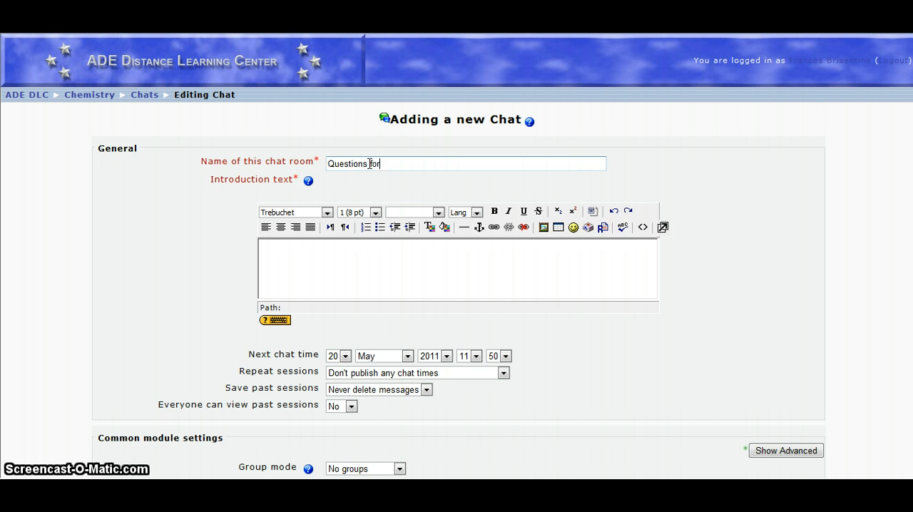
text( Mrs. B)
Step: Enter the introduction text "In this chat room you can post questions that you would like me or your classmates to answer."
click(412, 282)
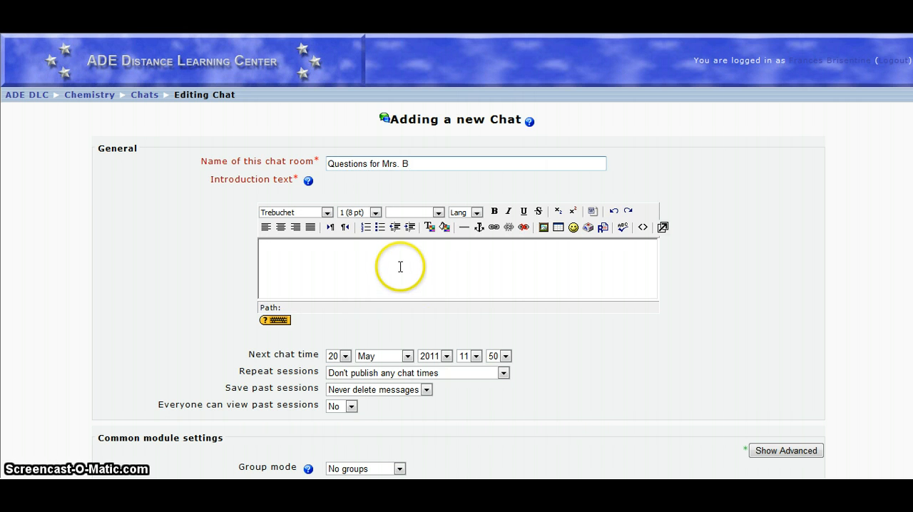
click(402, 259)
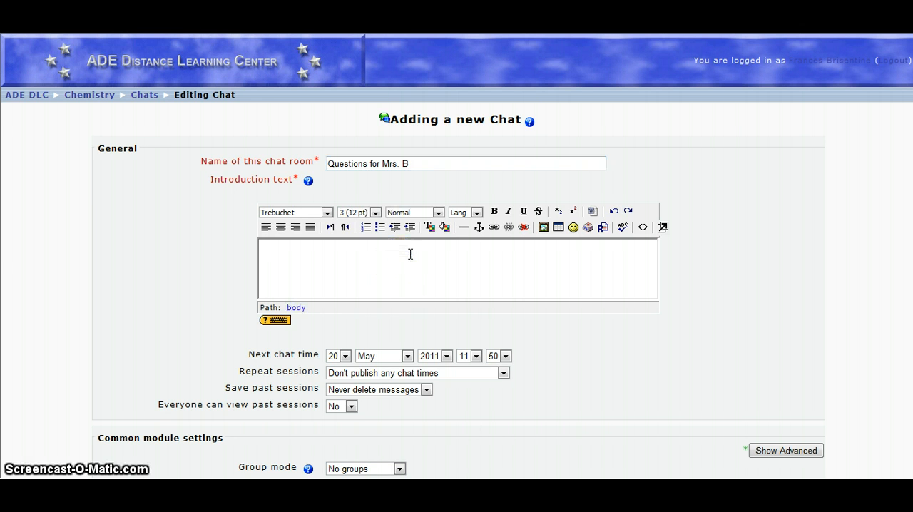
text(In the )
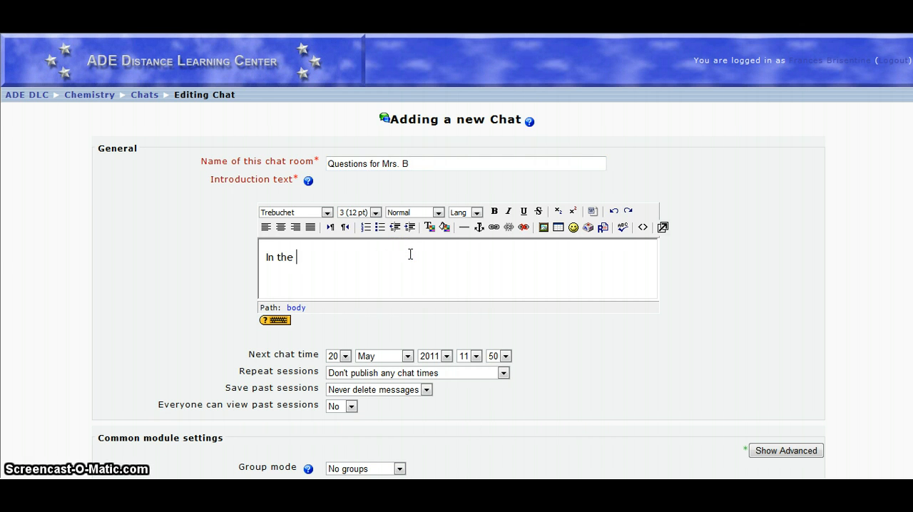
key(BackSpace)
key(BackSpace)
text(is chat r)
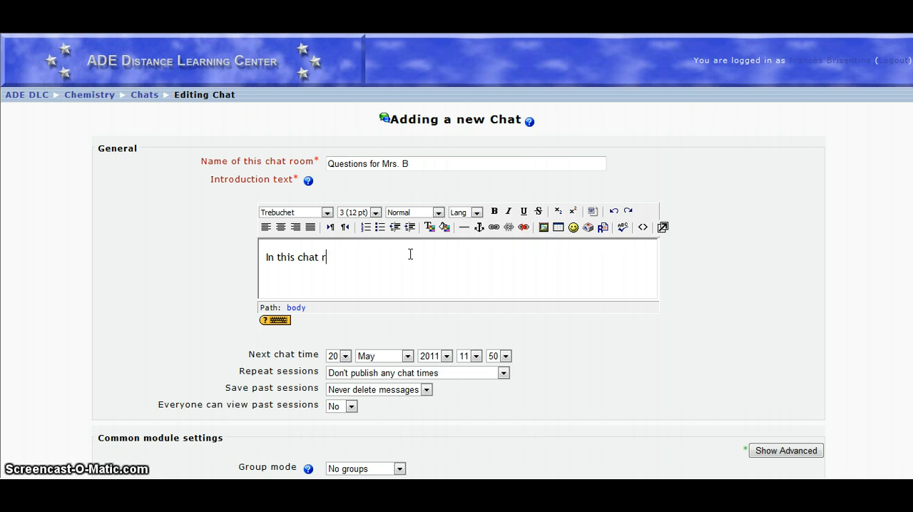
text(oom you can poo)
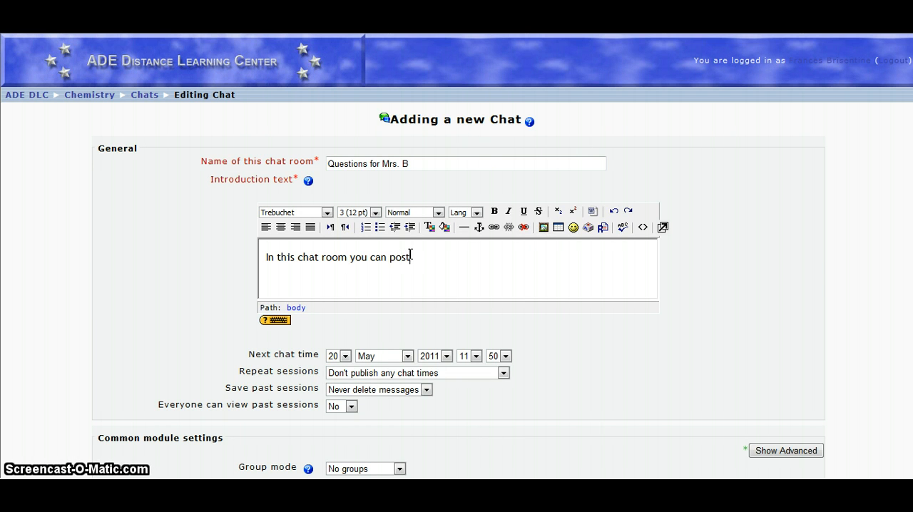
text( q)
key(BackSpace)
key(BackSpace)
text(qustio)
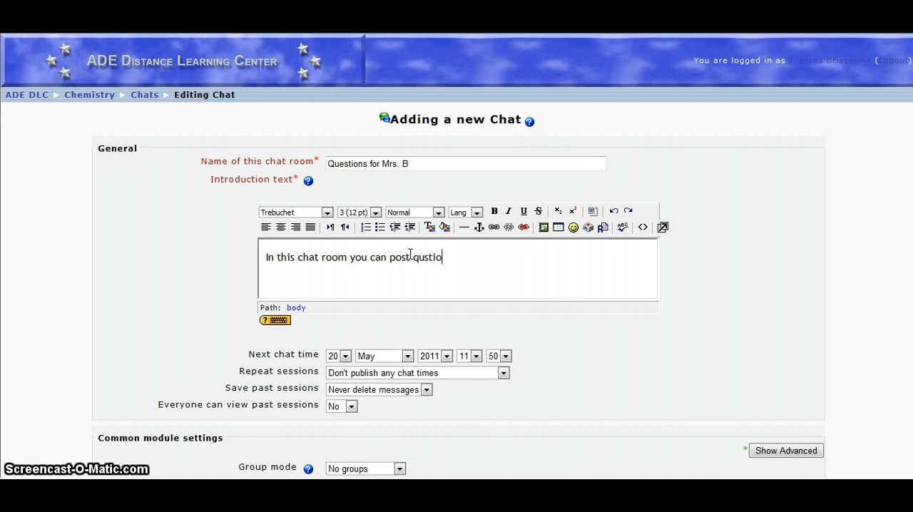
text(ns the)
key(BackSpace)
key(BackSpace)
key(BackSpace)
key(BackSpace)
key(BackSpace)
key(BackSpace)
key(BackSpace)
key(BackSpace)
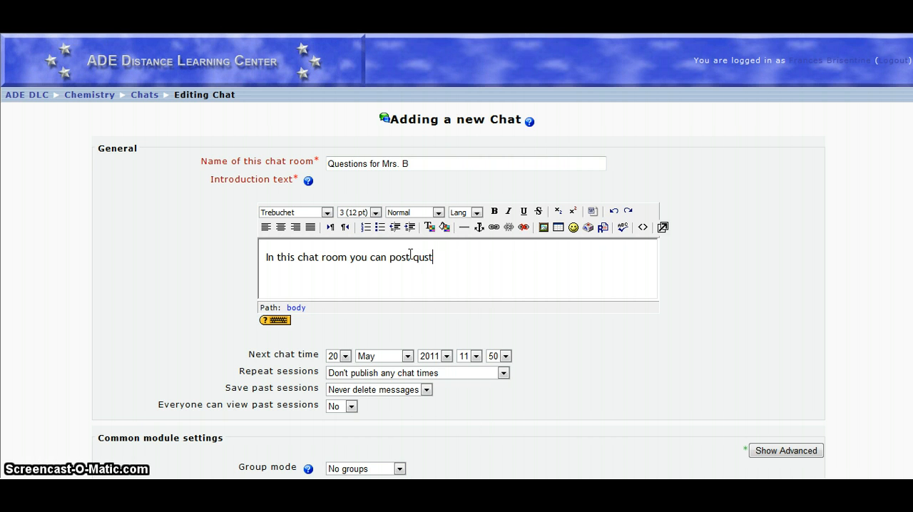
text(stion)
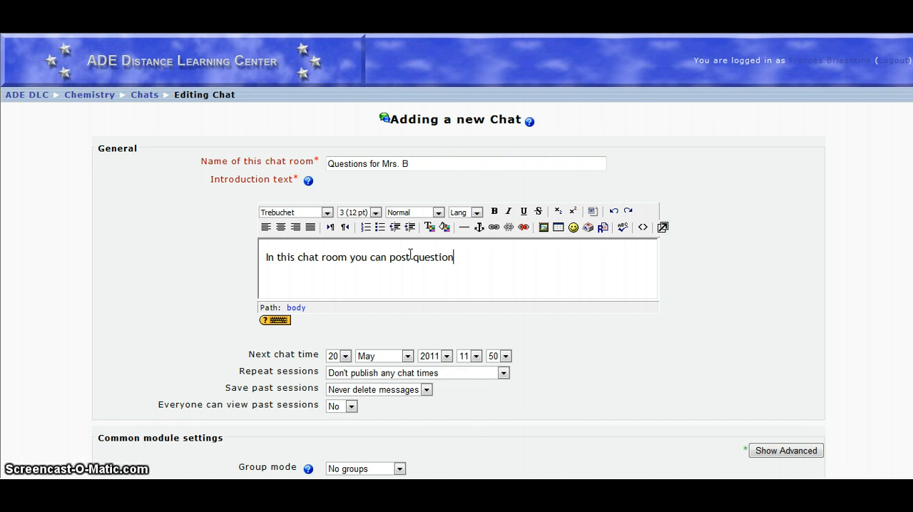
text(s that you wo)
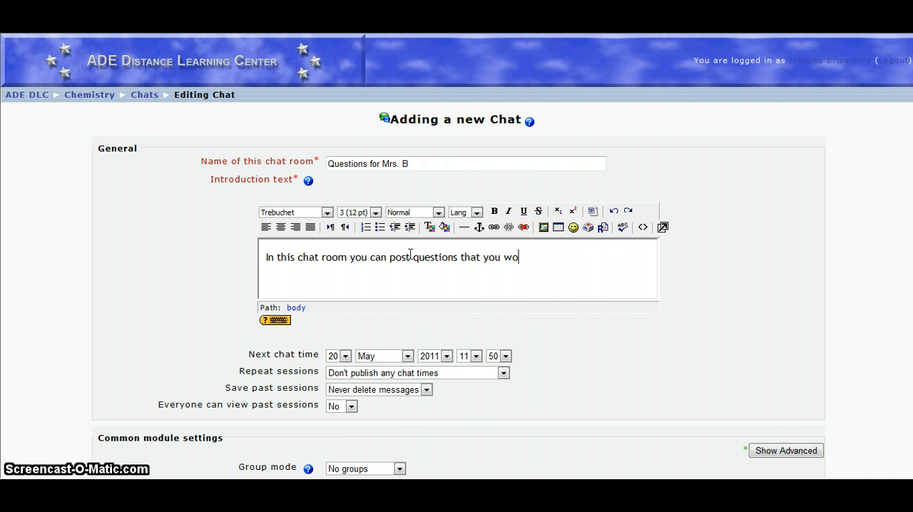
text(ule)
key(BackSpace)
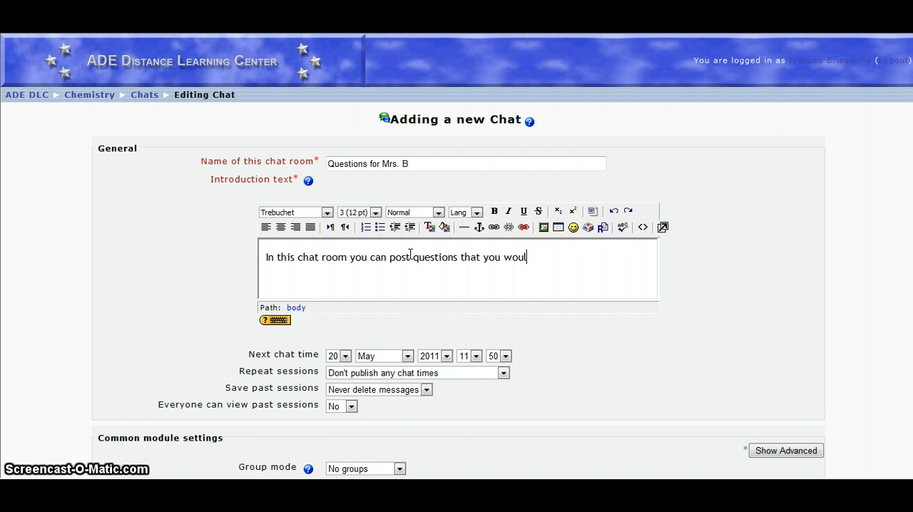
text(d like me or)
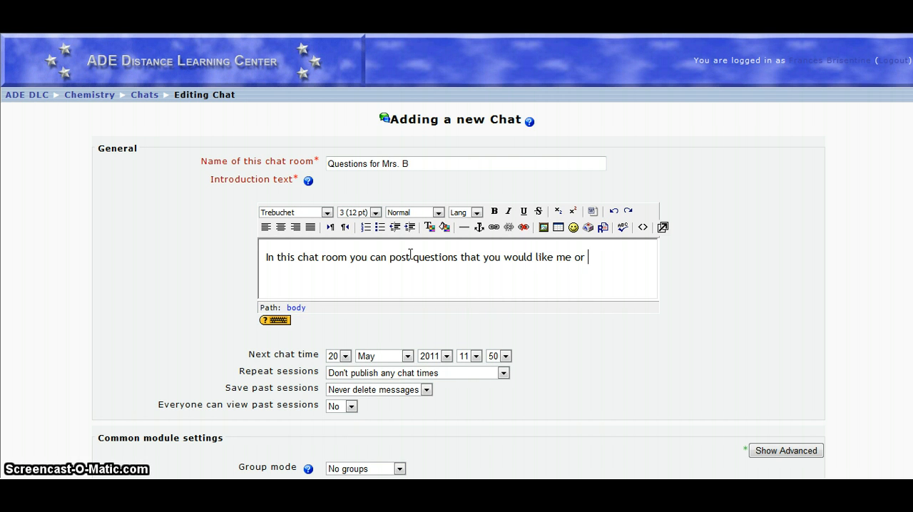
text( your classmates to answer)
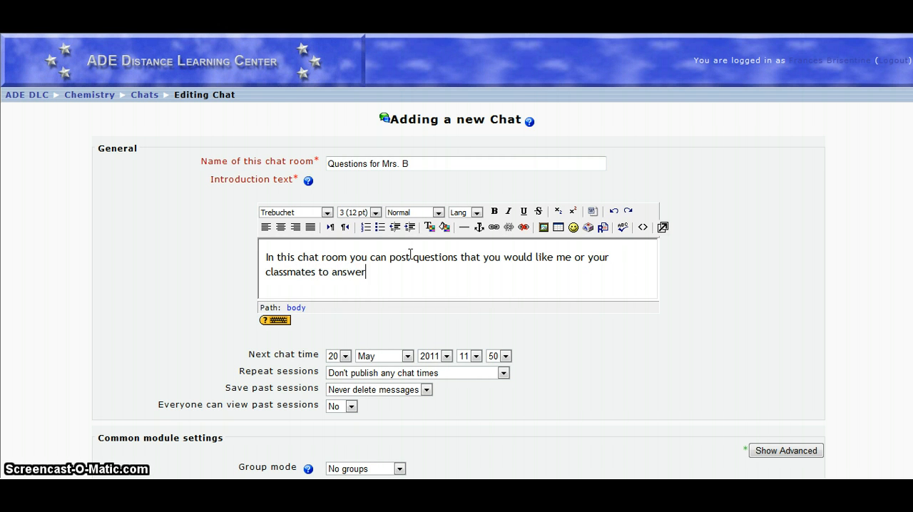
text(.)
text(.)
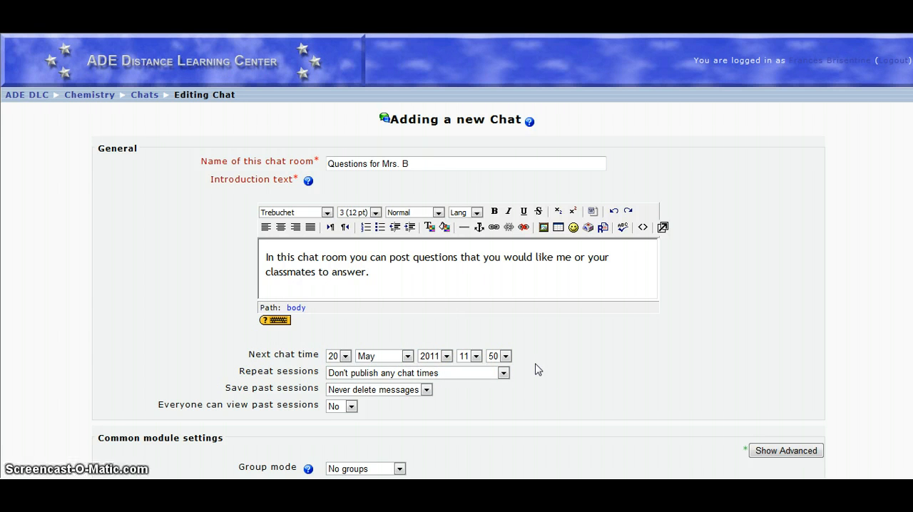
Step: Set the chat's repeat sessions option to "Don't publish any chat times"
scroll(538, 370, down, 3)
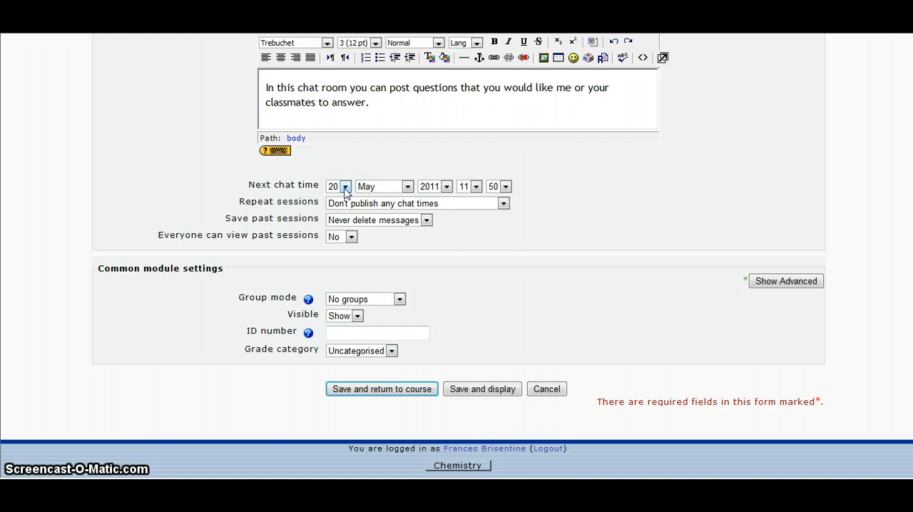
click(503, 205)
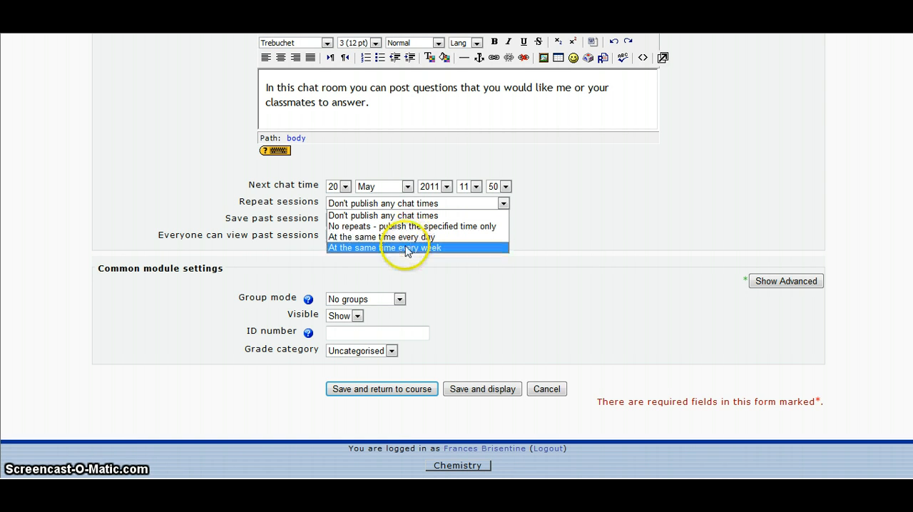
click(409, 217)
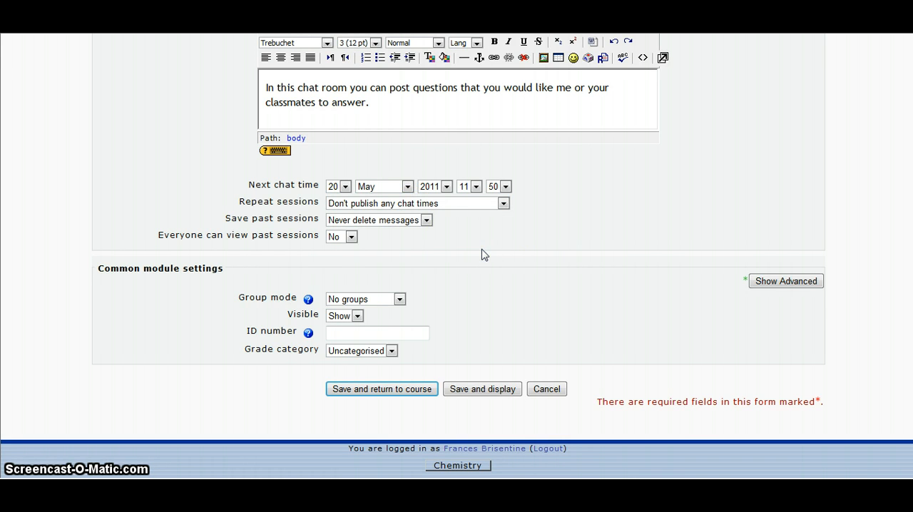
Step: Set the chat's past sessions to be saved for 14 days
drag(219, 219, 312, 225)
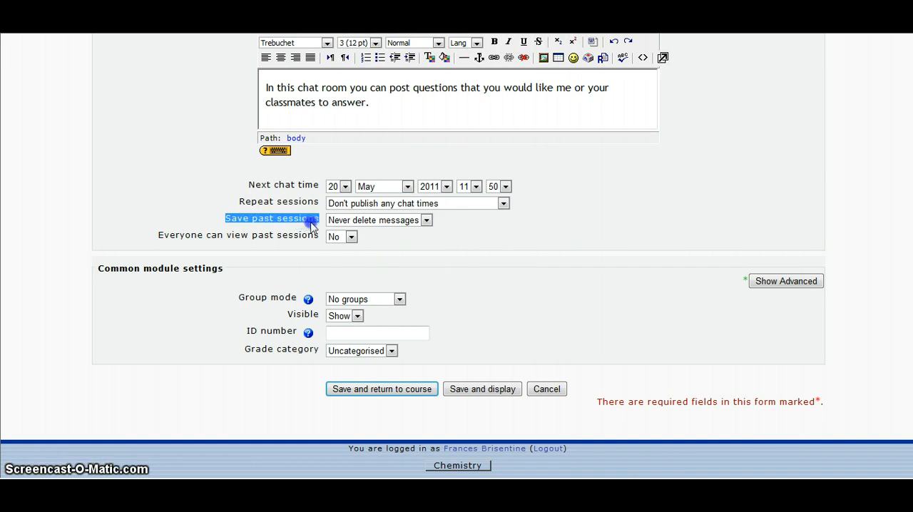
click(441, 247)
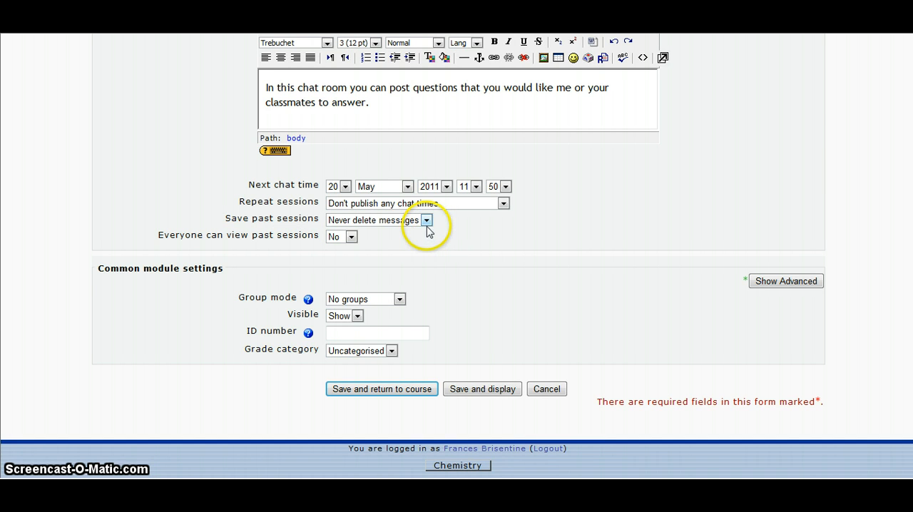
click(427, 221)
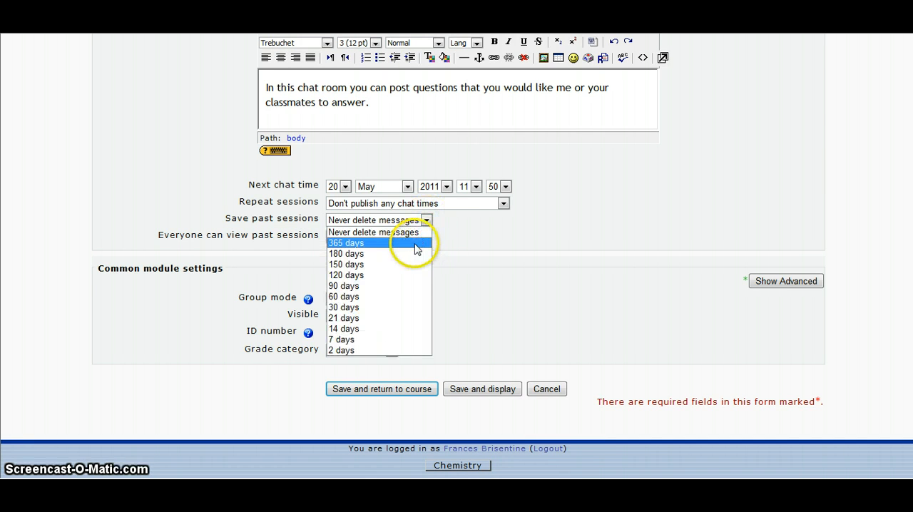
drag(417, 249, 390, 344)
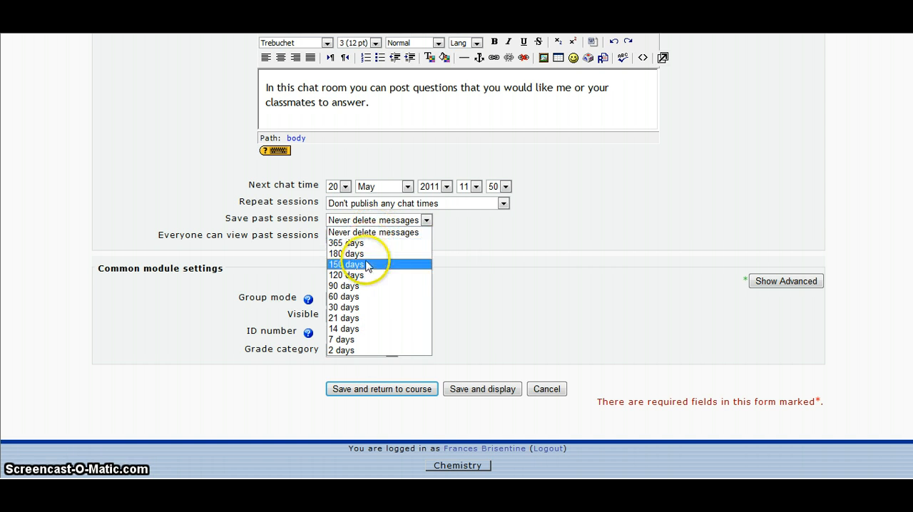
click(372, 328)
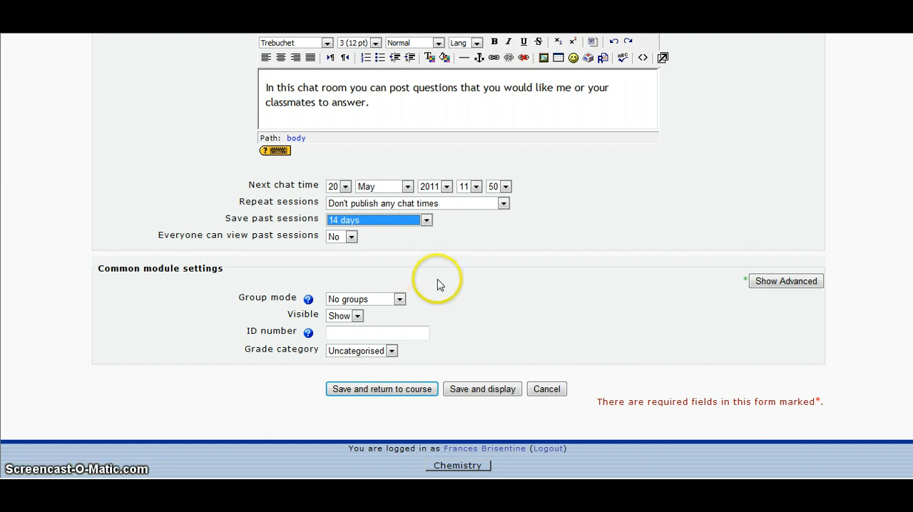
Step: Allow everyone to view the chat's past sessions by setting that option to Yes
click(350, 238)
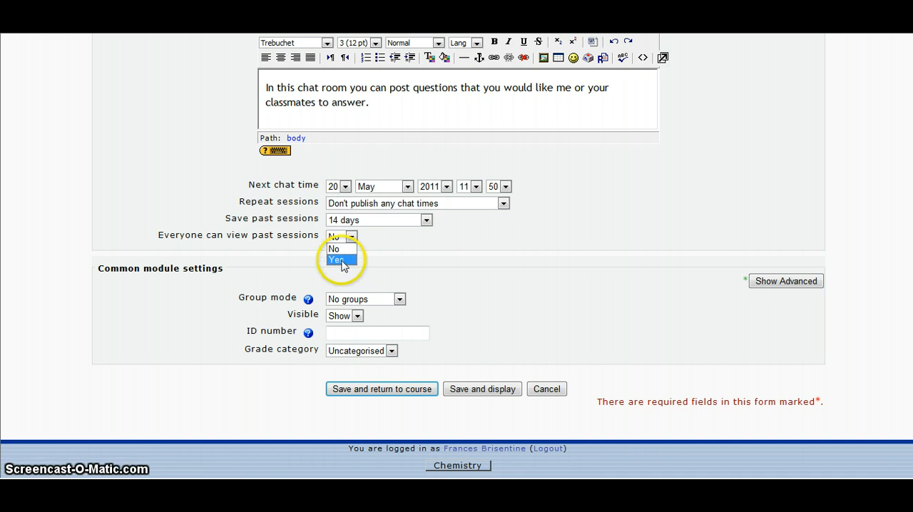
click(341, 261)
click(344, 264)
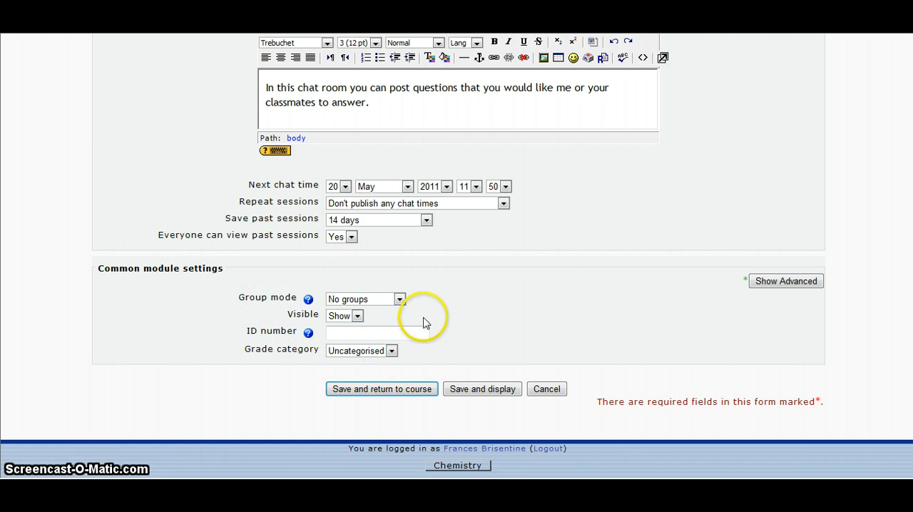
Step: Set the chat's group mode to "No groups", then save the activity and return to the course
click(400, 299)
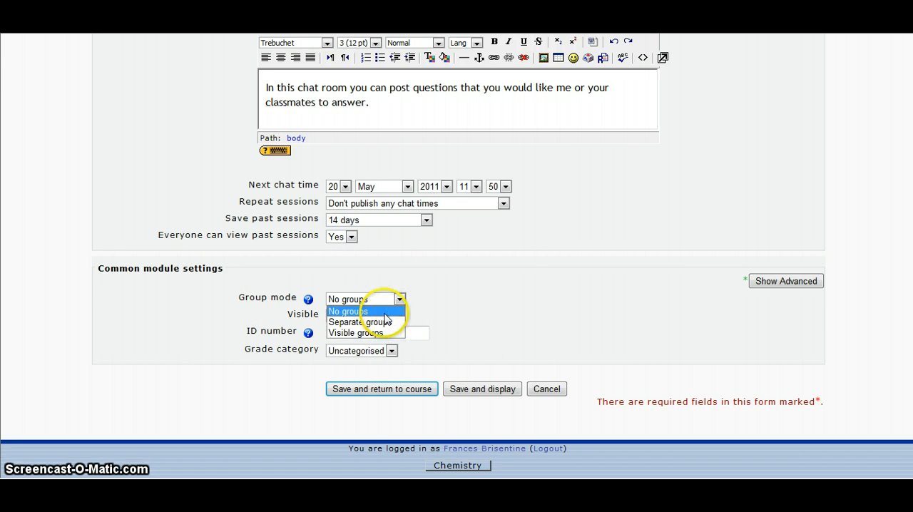
click(385, 312)
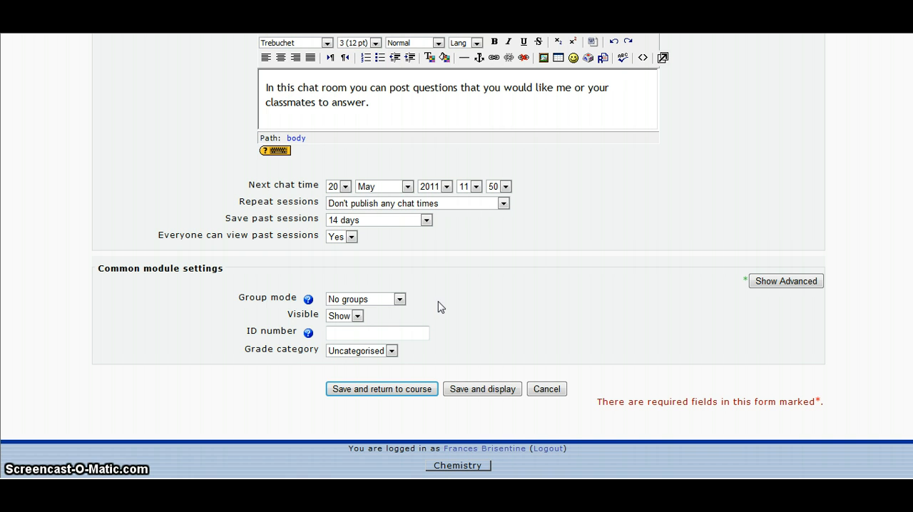
click(390, 392)
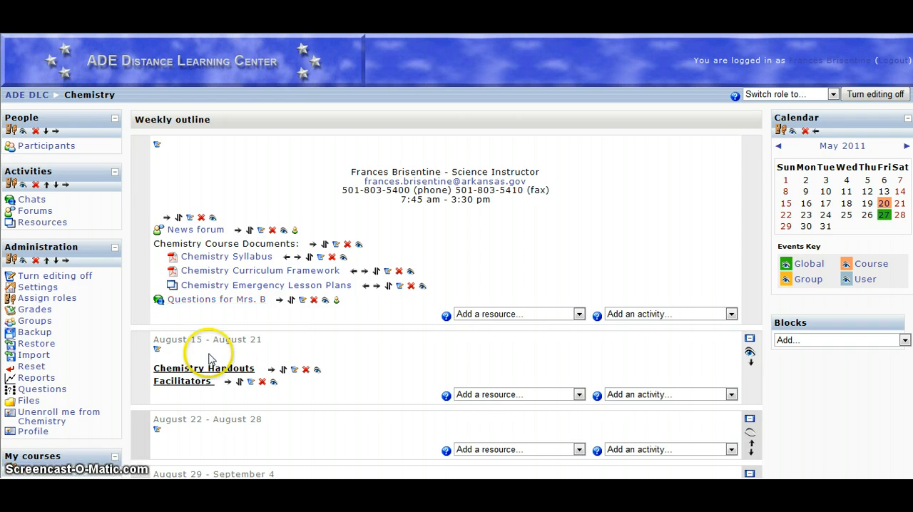
Step: Turn off course editing and switch the role to Student in the Chemistry course
click(868, 95)
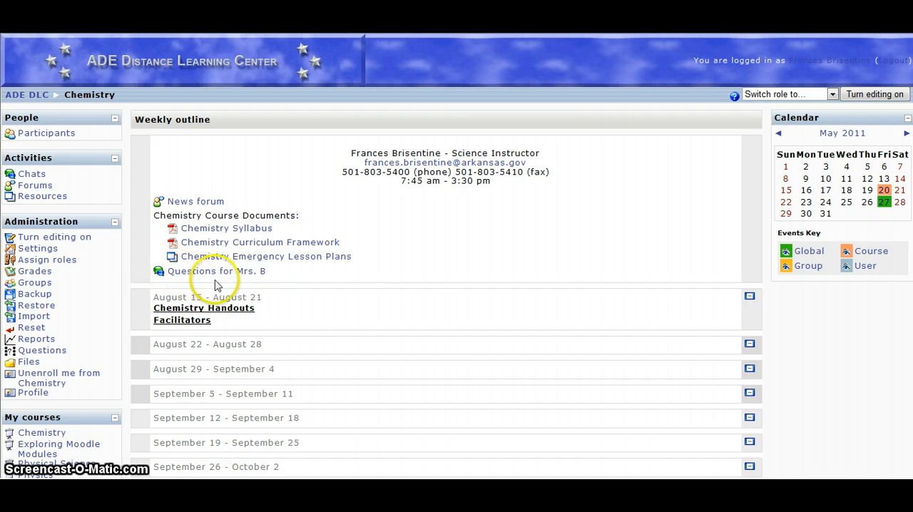
click(877, 94)
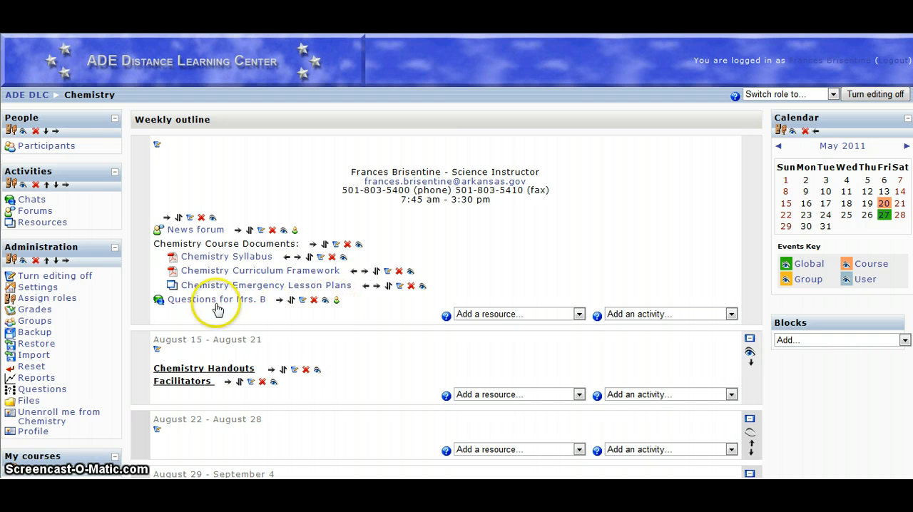
click(870, 94)
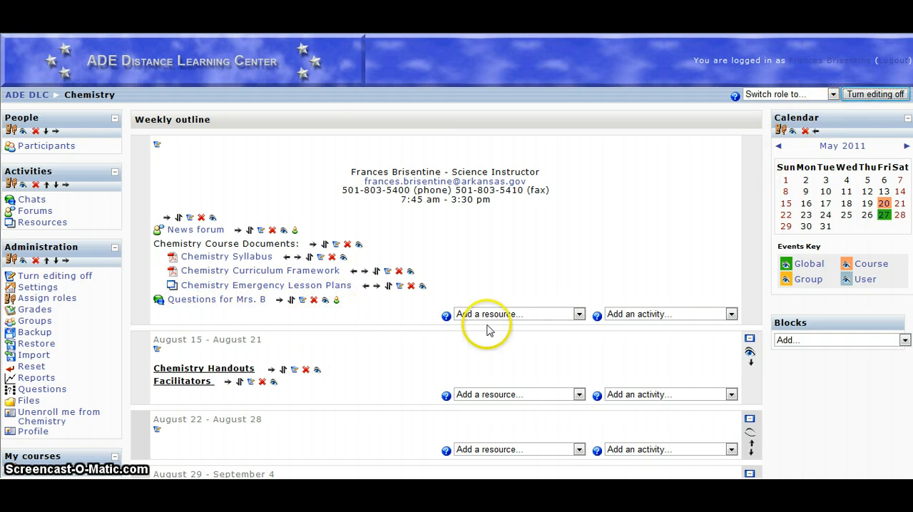
click(770, 94)
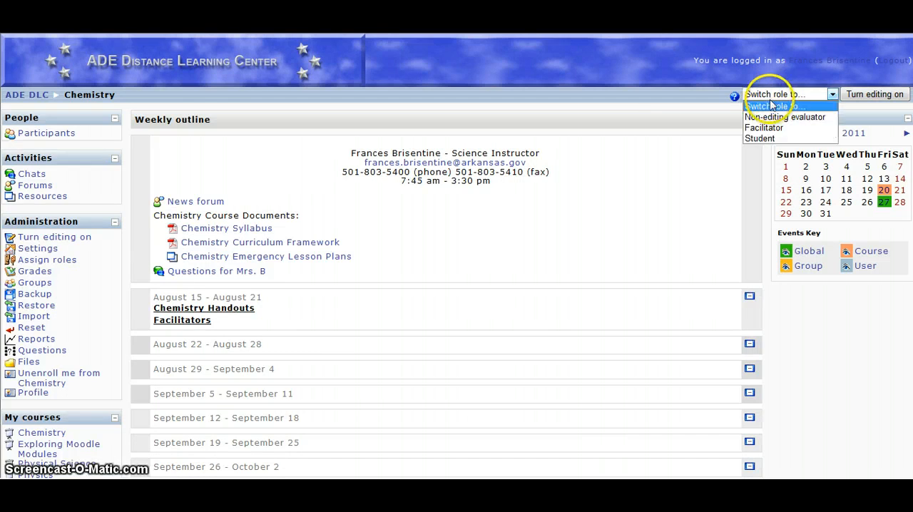
click(760, 138)
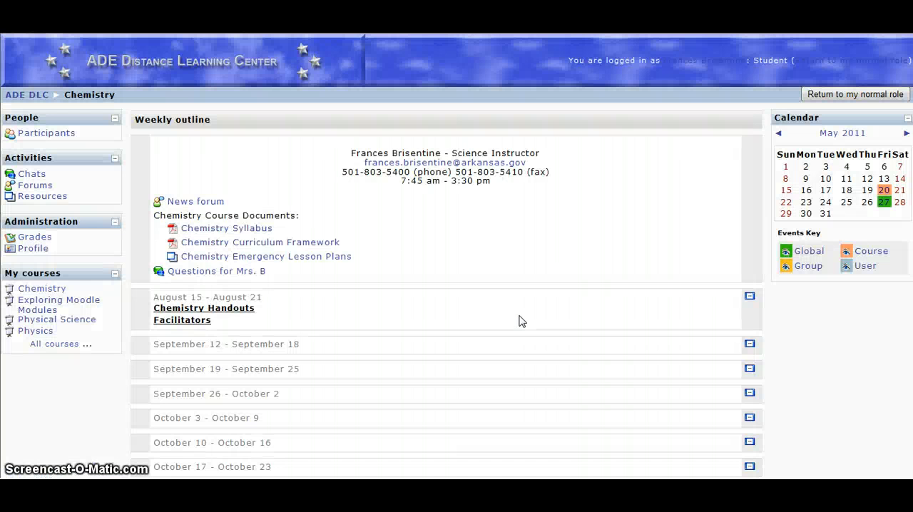
Step: Open the "Questions for Mrs. B" chat activity and enter the chat
click(205, 271)
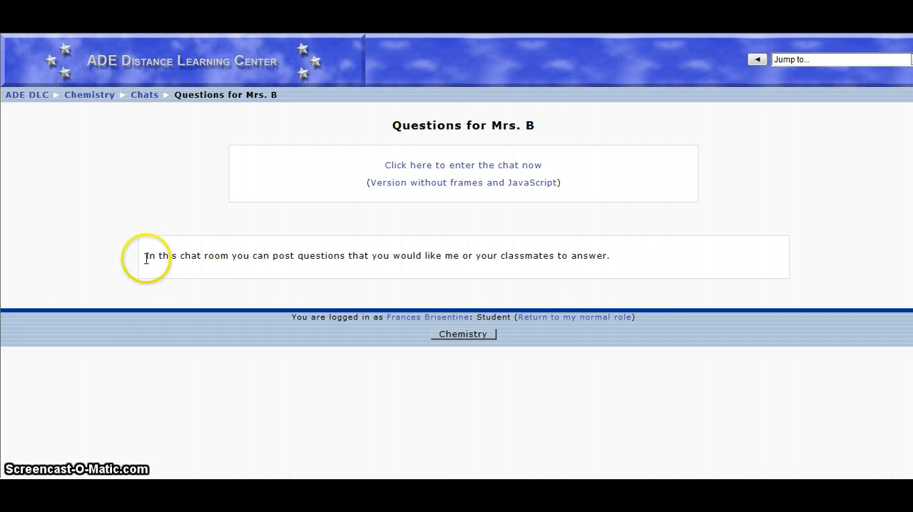
click(461, 169)
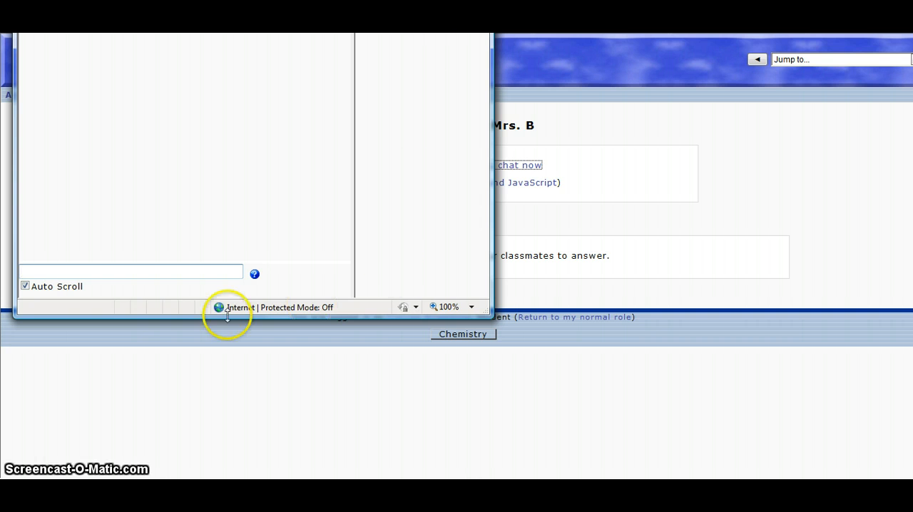
Step: Post "a message" in the chat room and move the chat window fully into view
click(183, 274)
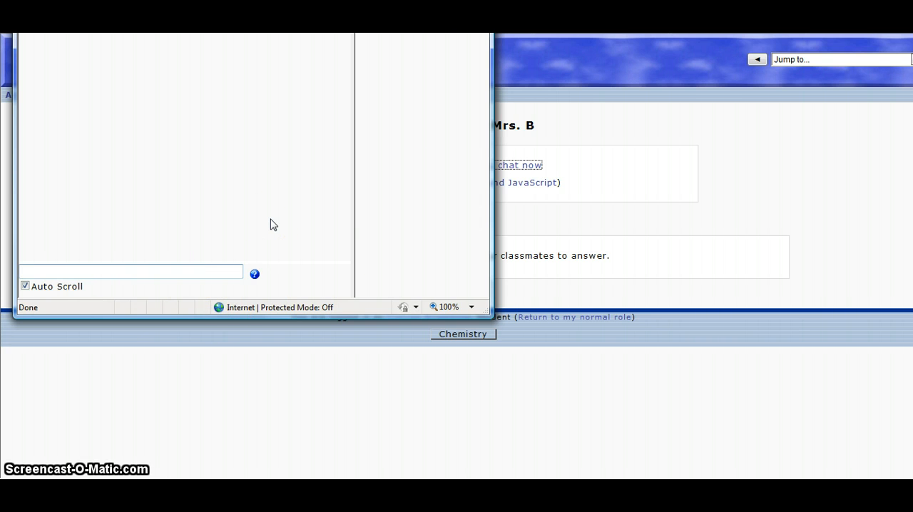
text(a meas)
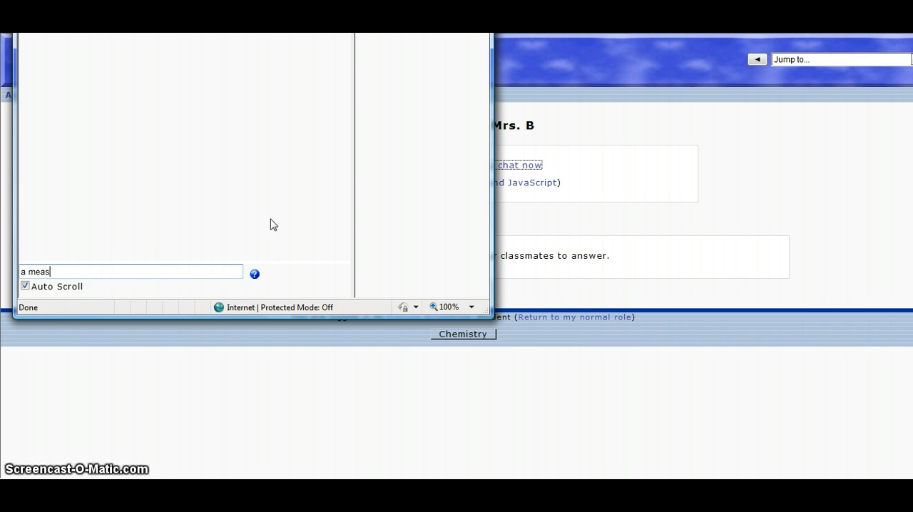
key(BackSpace)
key(BackSpace)
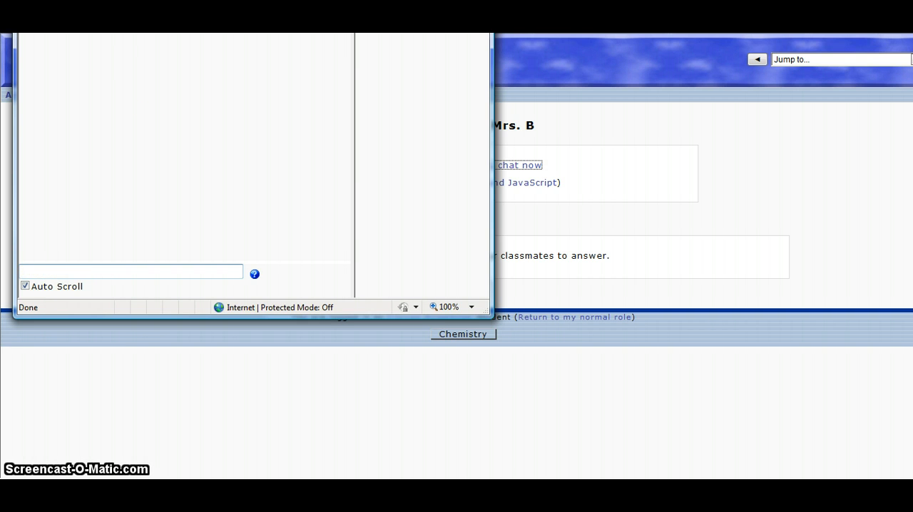
drag(248, 0, 376, 47)
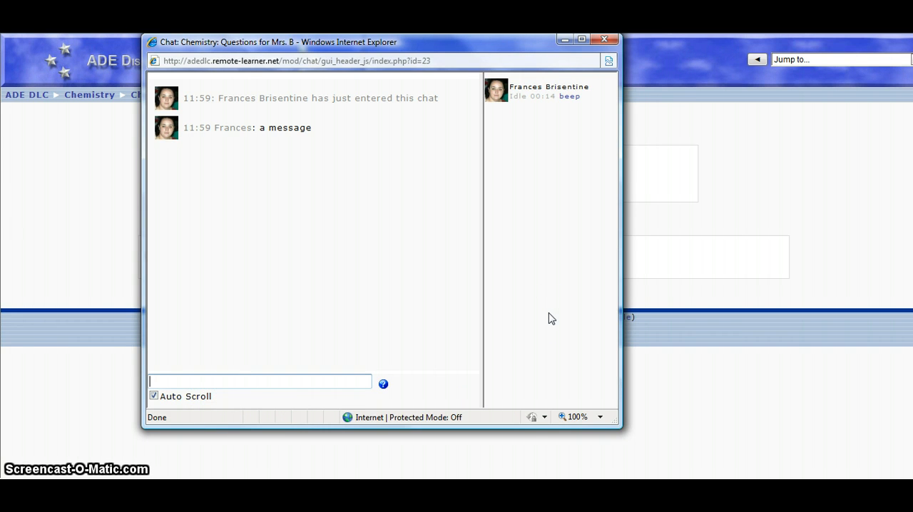
Step: Post a second chat message reading "here is another"
text(her)
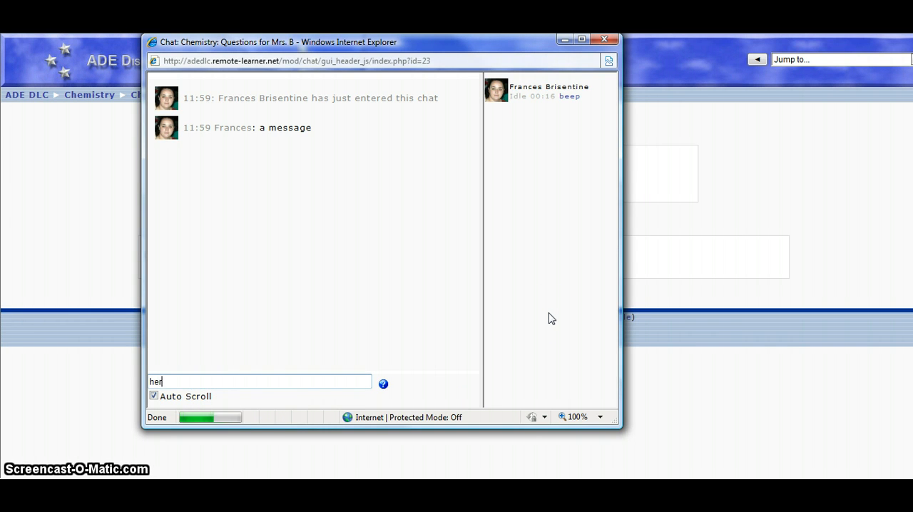
text(e is another)
key(Return)
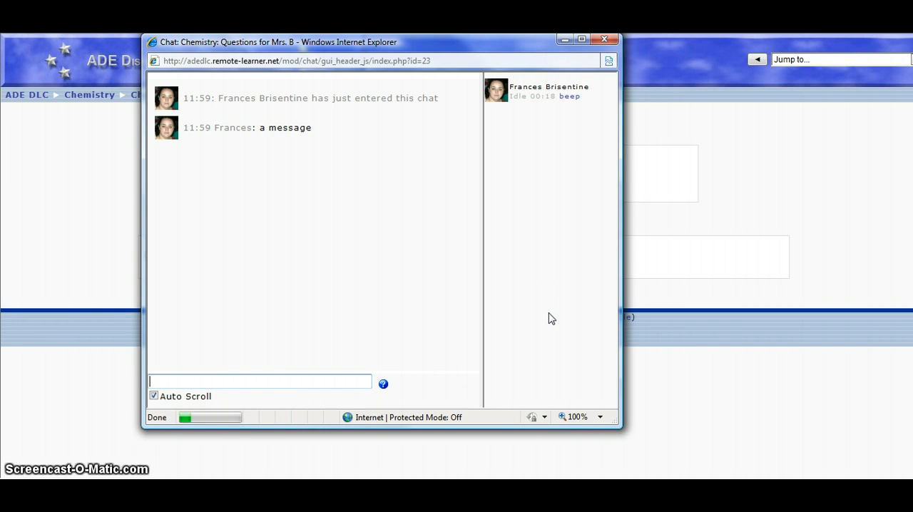